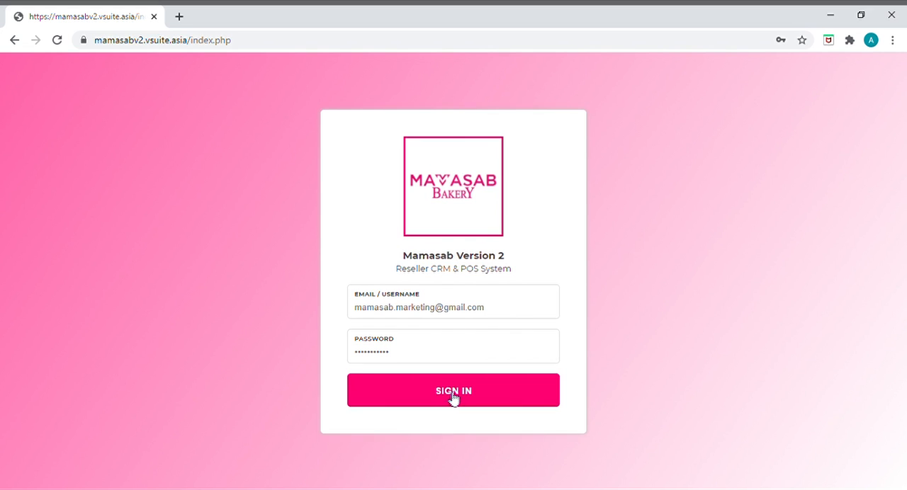
# Step: Sign in to the Mamasab reseller system with the prefilled credentials and open the POS
pyautogui.click(454, 396)
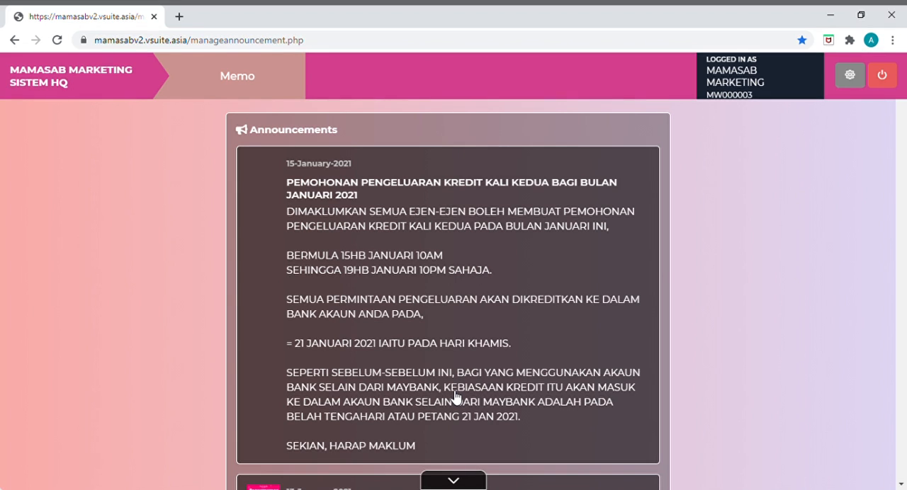
pyautogui.click(460, 482)
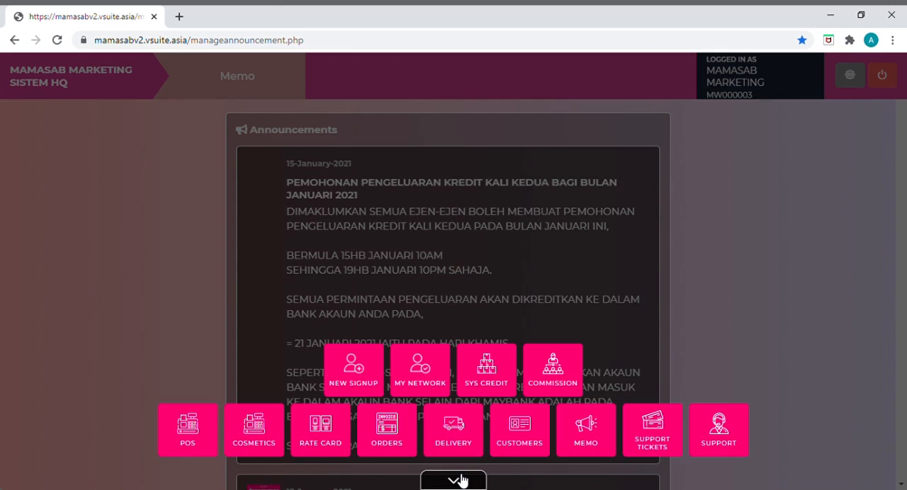
pyautogui.click(210, 441)
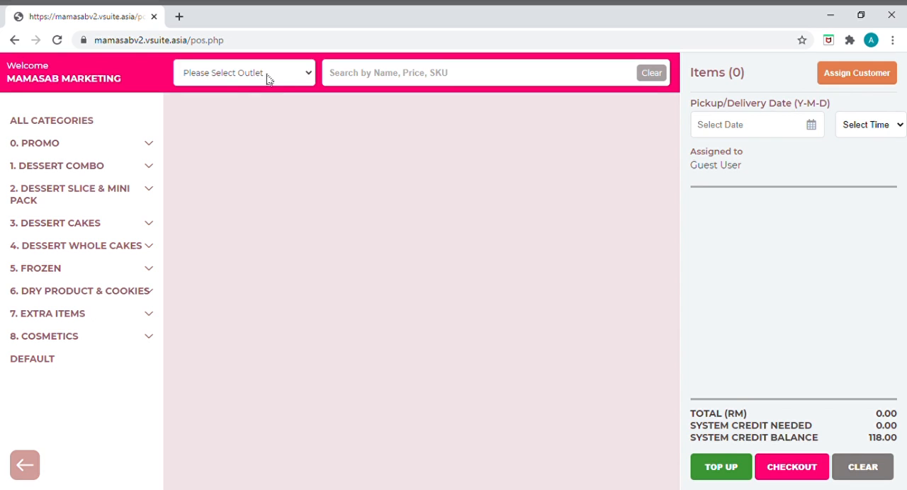
# Step: Choose the Mamasab Cosmetics PJ outlet and add one DORY SKIN SALTED EGG and CHEESE and one FACIAL WASH MAMASAB 30ML to the order
pyautogui.click(274, 242)
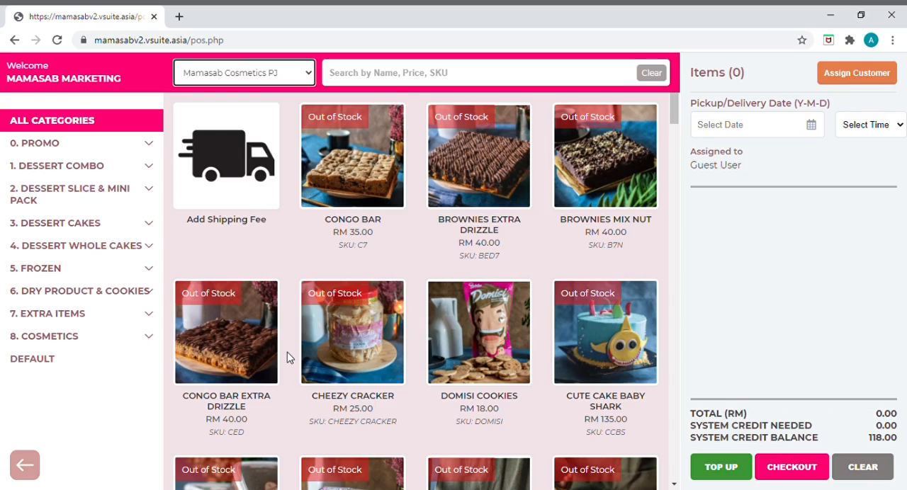
pyautogui.scroll(-4, 287, 358)
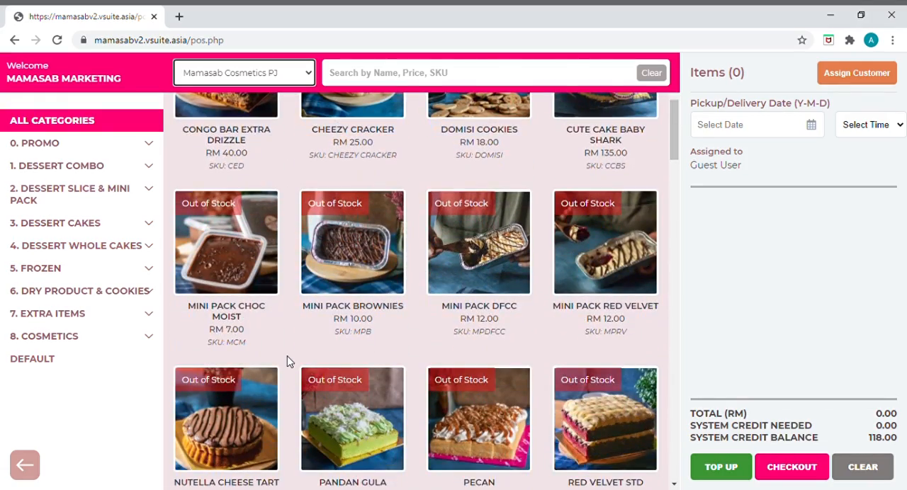
pyautogui.scroll(-2, 287, 360)
pyautogui.scroll(-8, 287, 361)
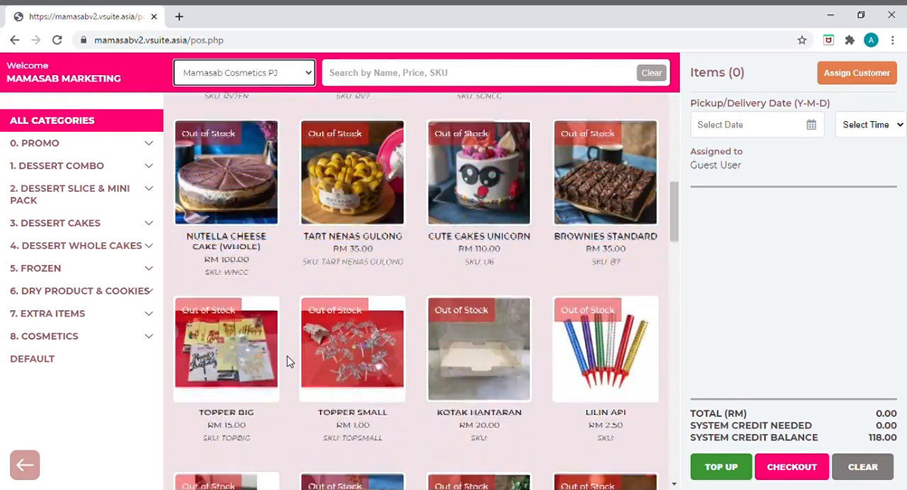
pyautogui.scroll(-6, 286, 361)
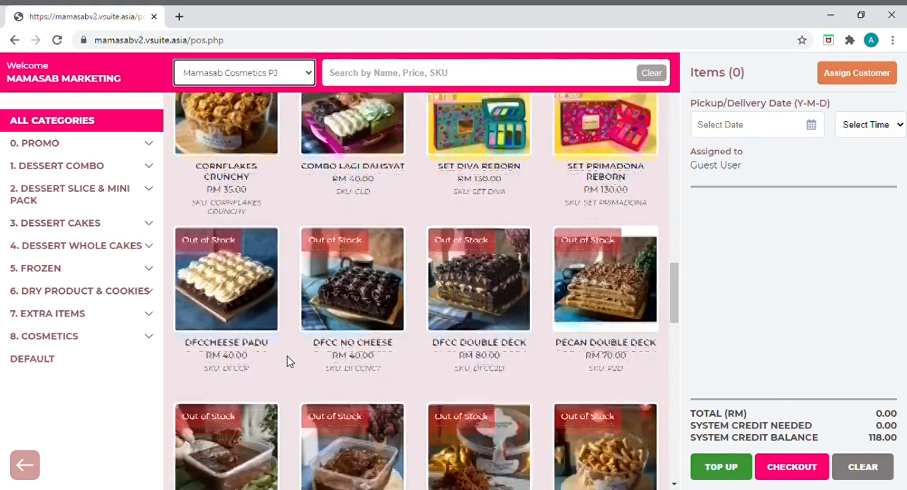
pyautogui.scroll(-5, 287, 362)
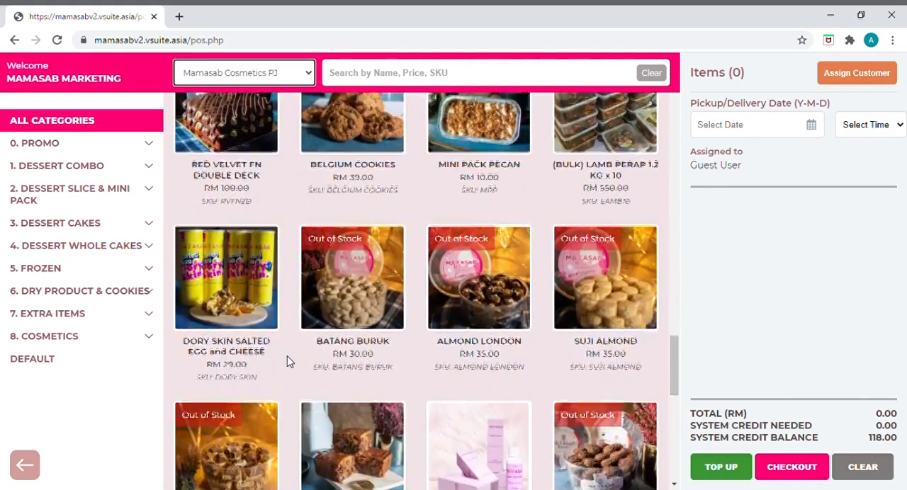
pyautogui.scroll(3, 287, 361)
pyautogui.scroll(-3, 287, 362)
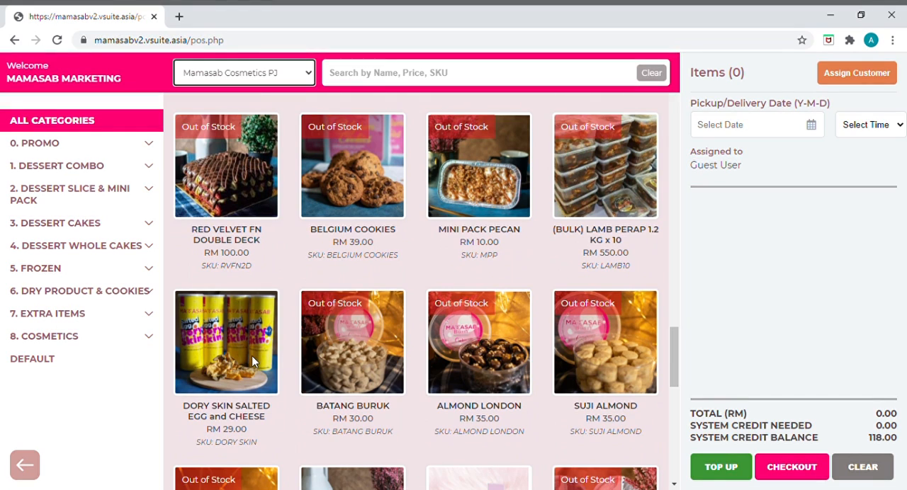
pyautogui.click(246, 361)
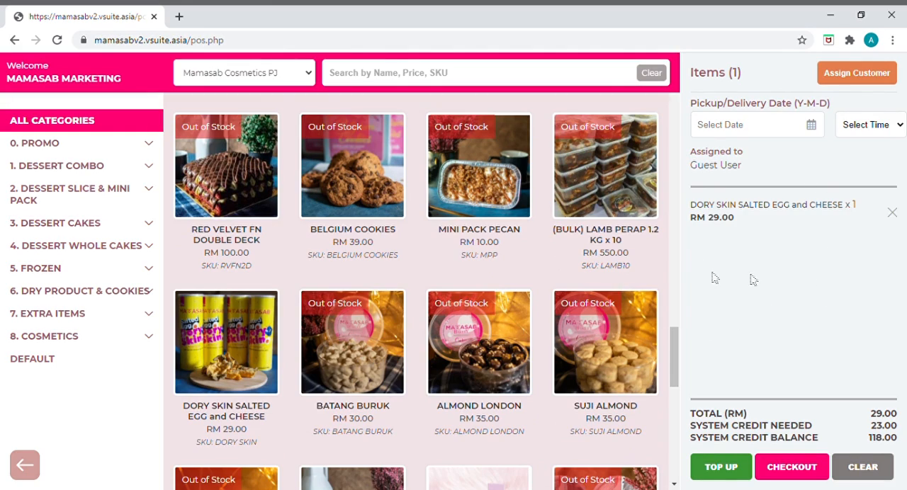
pyautogui.scroll(-3, 283, 269)
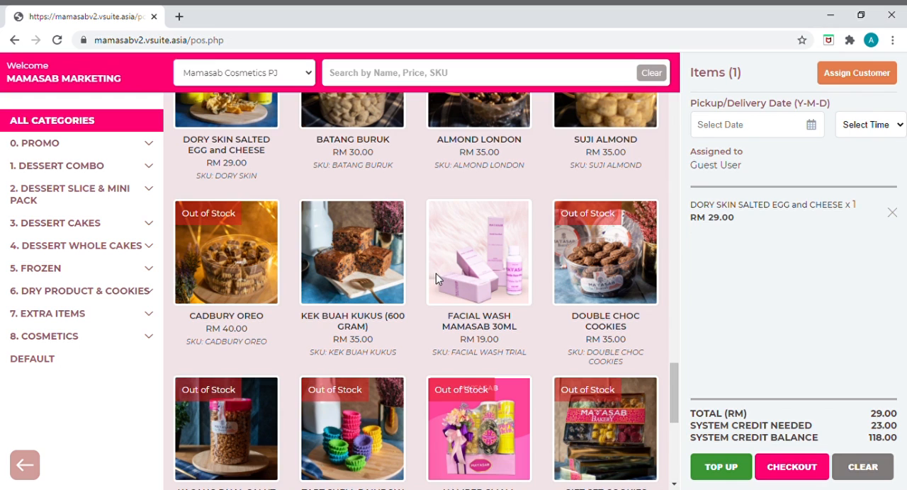
pyautogui.click(436, 275)
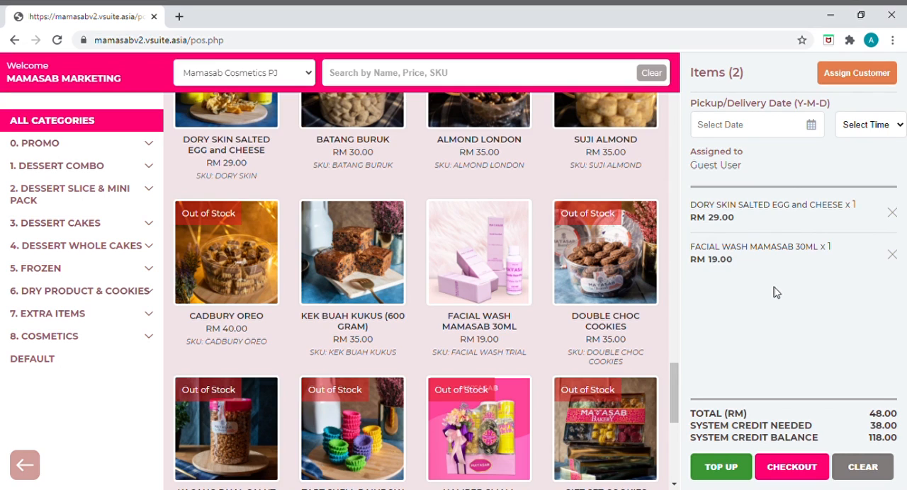
# Step: Set the order's pickup/delivery date to 2021-01-19 and its time to 10:00 AM
pyautogui.click(766, 126)
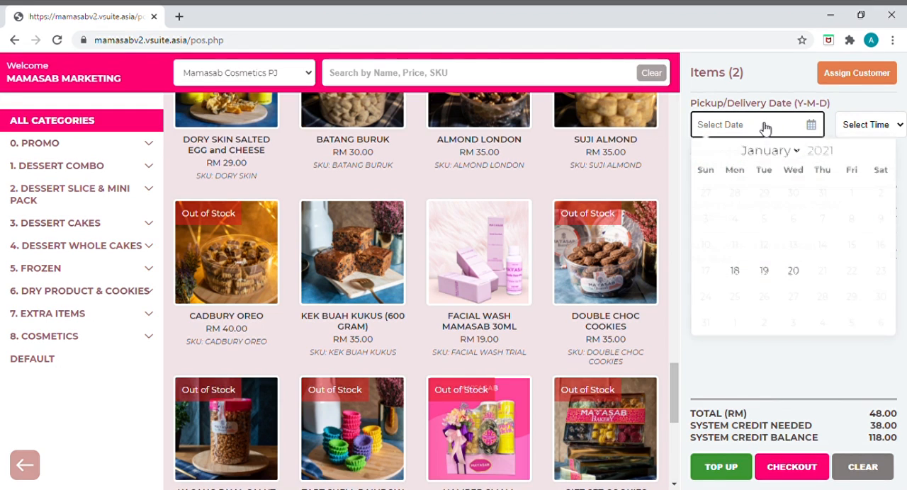
pyautogui.click(764, 279)
pyautogui.click(852, 124)
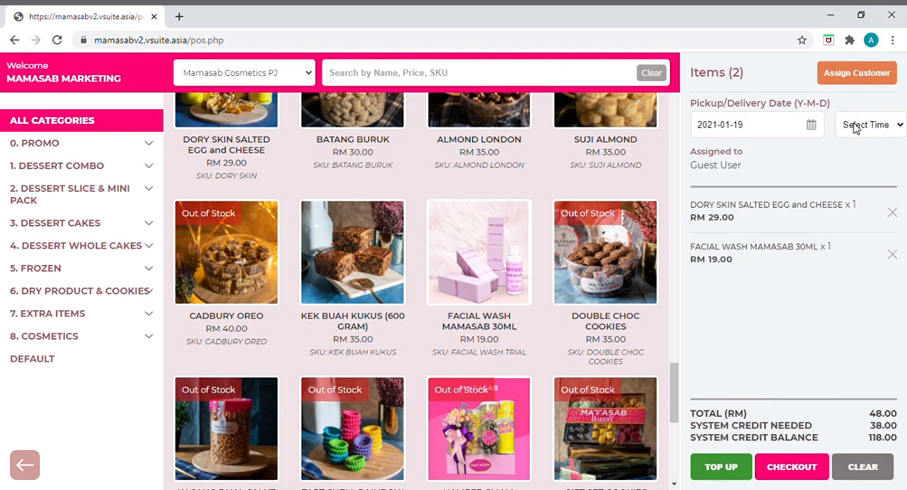
pyautogui.click(856, 163)
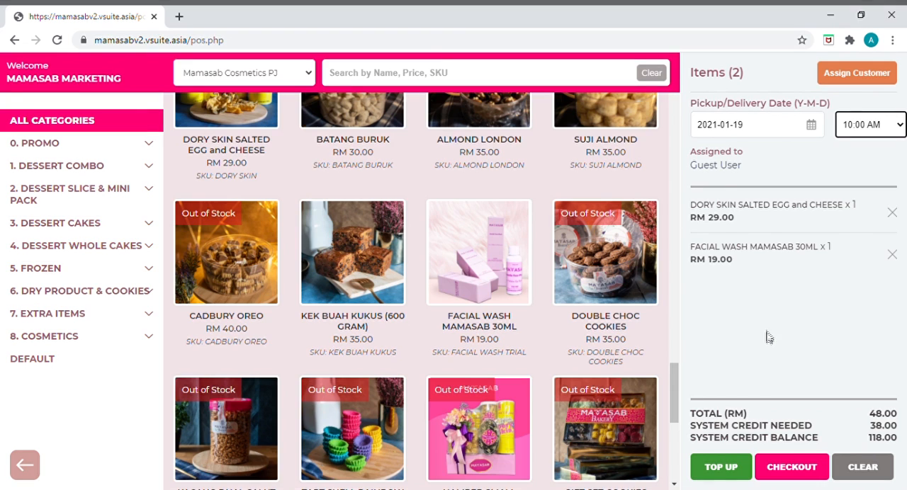
# Step: Check out the order with cash payment and fill in the recipient's shipping details from the saved autofill entry
pyautogui.click(791, 473)
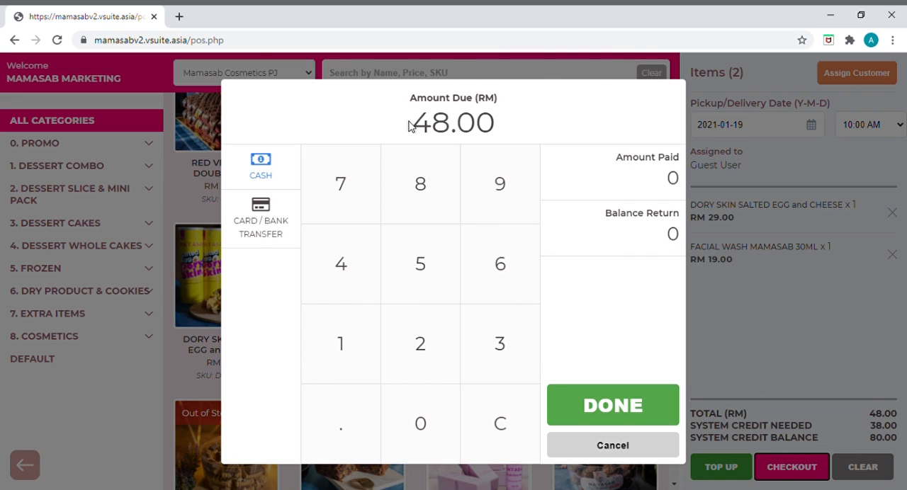
pyautogui.click(585, 410)
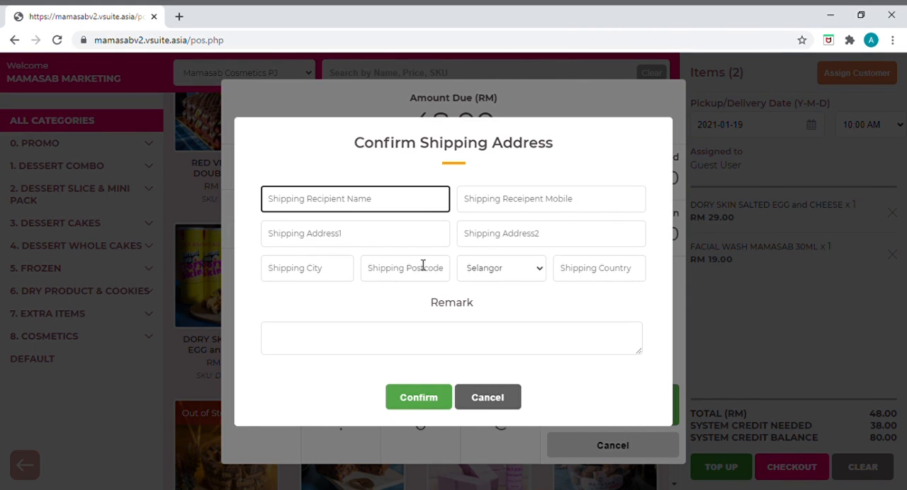
pyautogui.click(388, 196)
pyautogui.click(342, 233)
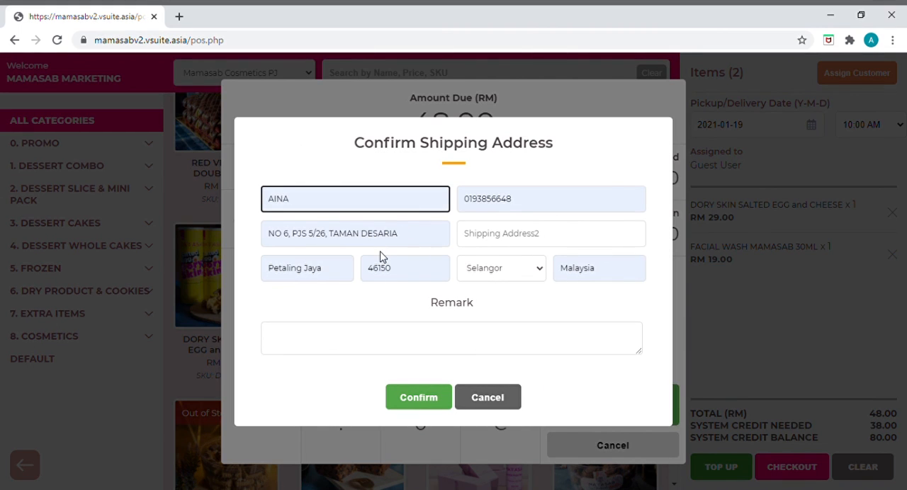
# Step: Add the remark "shipping", confirm the shipping address and close the receipt prompt without printing
pyautogui.click(359, 348)
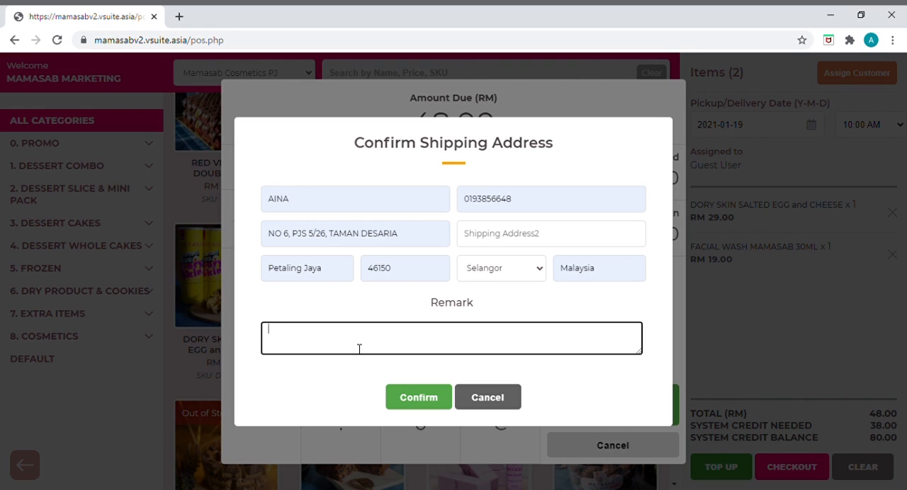
pyautogui.write('shipping')
pyautogui.click(425, 399)
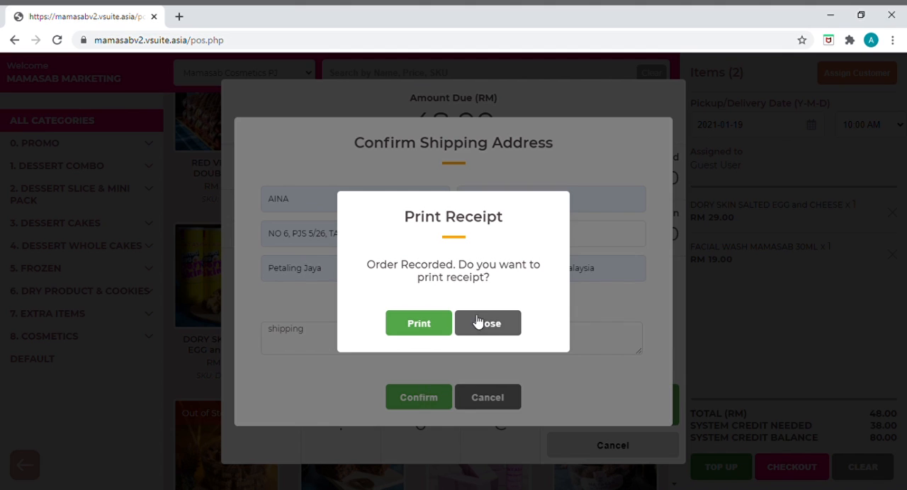
pyautogui.click(479, 323)
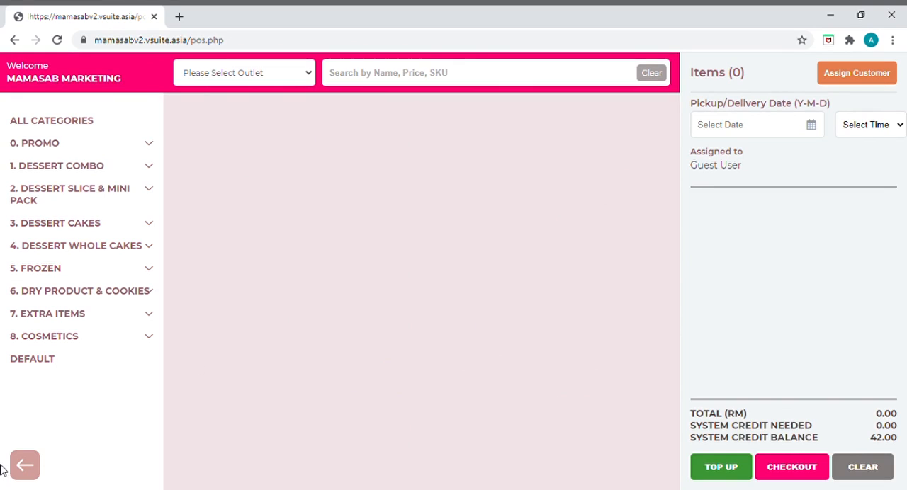
pyautogui.click(38, 471)
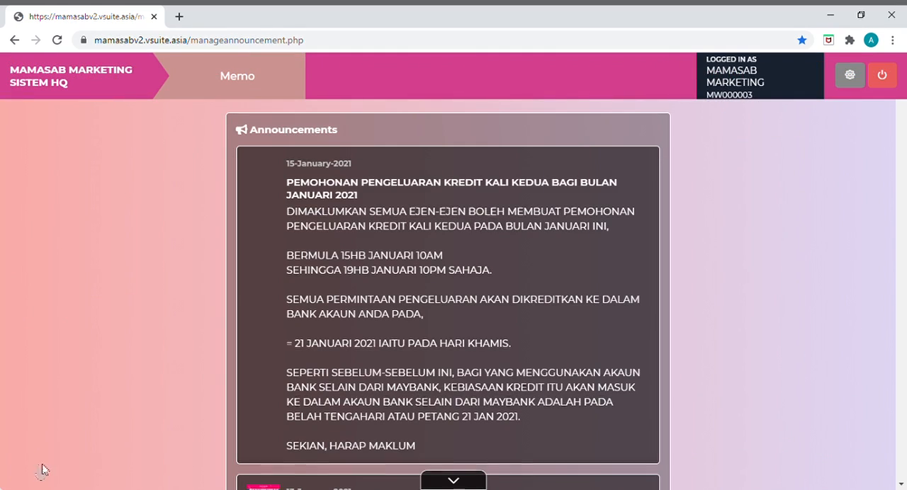
pyautogui.click(452, 480)
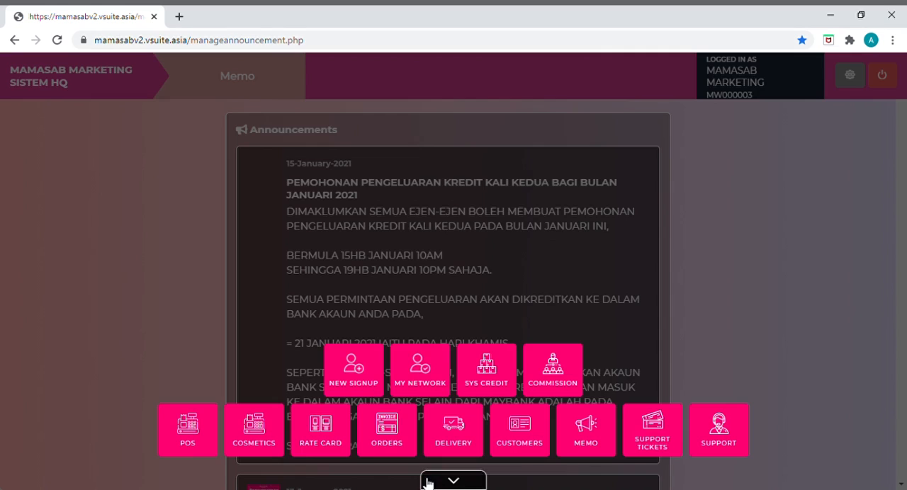
pyautogui.click(452, 429)
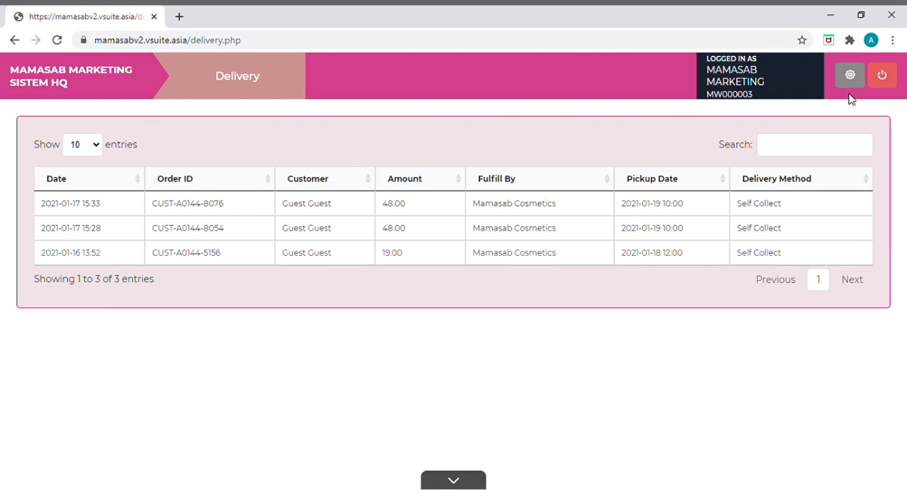
pyautogui.click(394, 212)
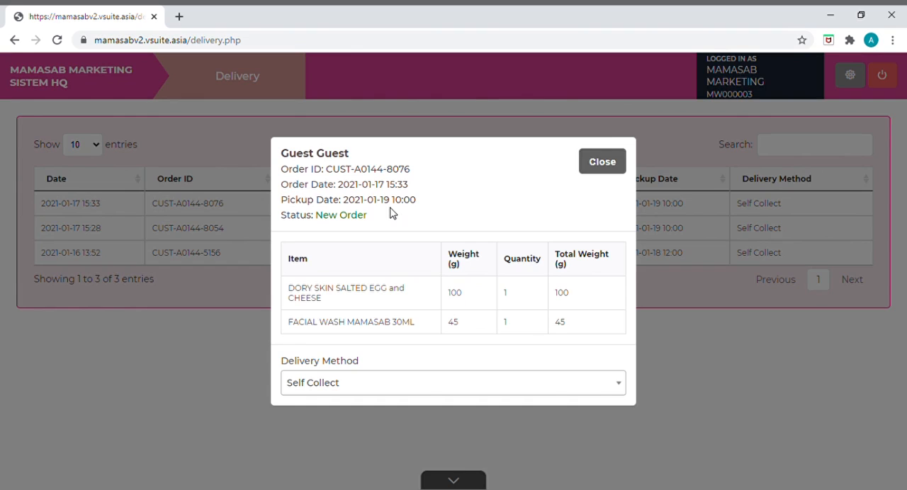
# Step: Change the order's delivery method to Shipping and confirm the customer's shipping address
pyautogui.click(356, 394)
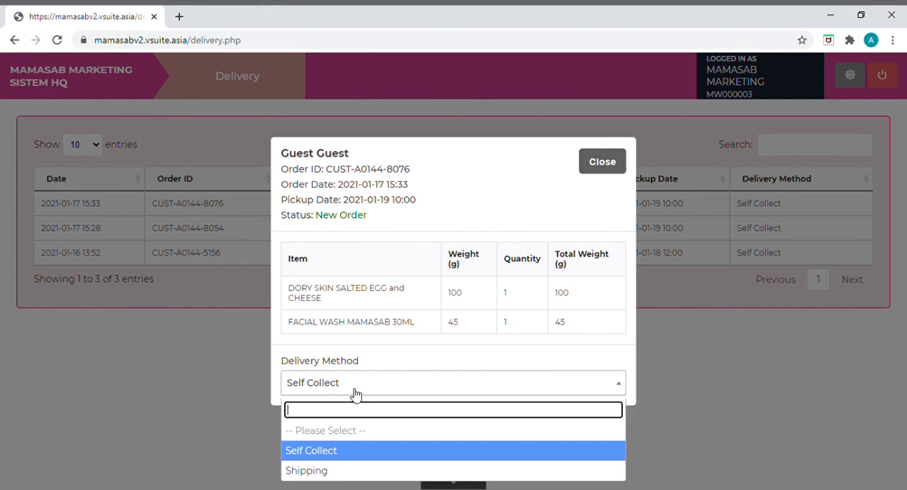
pyautogui.click(315, 471)
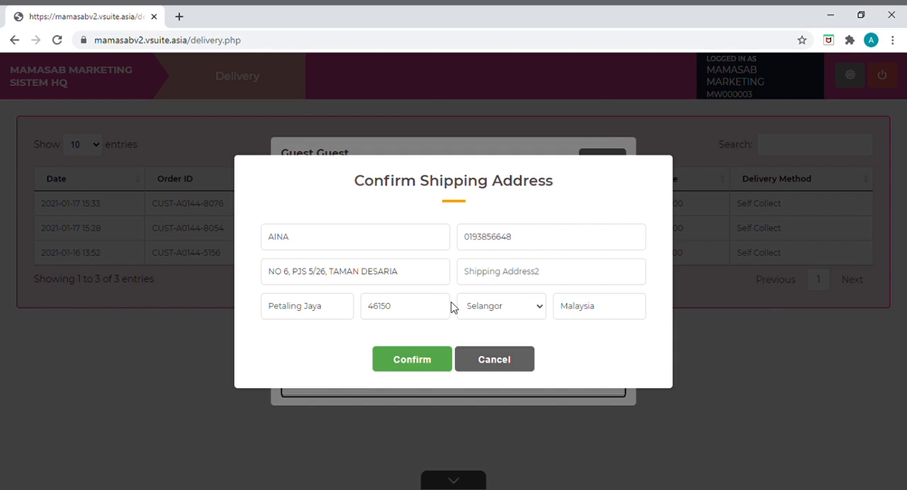
pyautogui.click(414, 362)
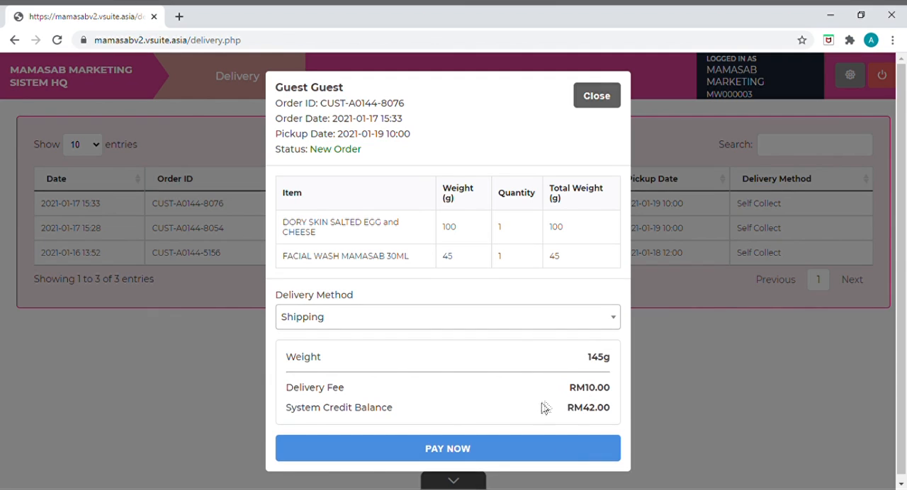
# Step: Pay the order's delivery fee from system credit and confirm the delivery method change
pyautogui.click(418, 448)
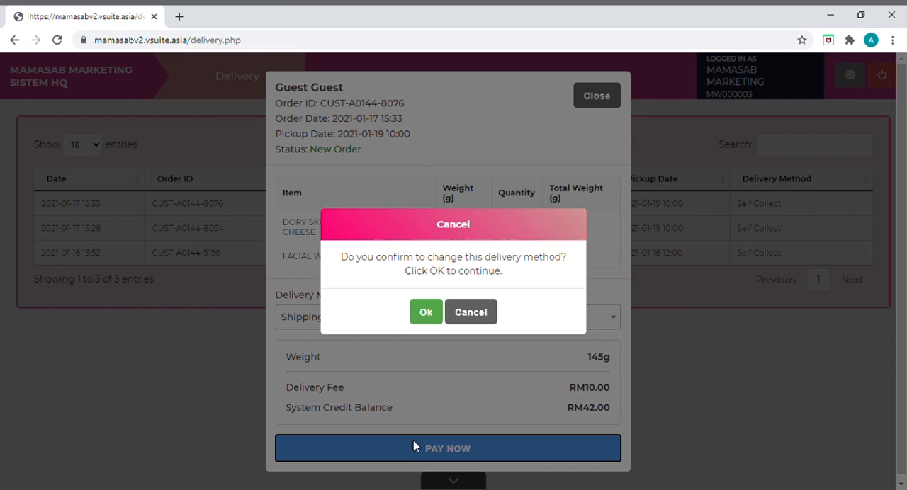
pyautogui.click(437, 315)
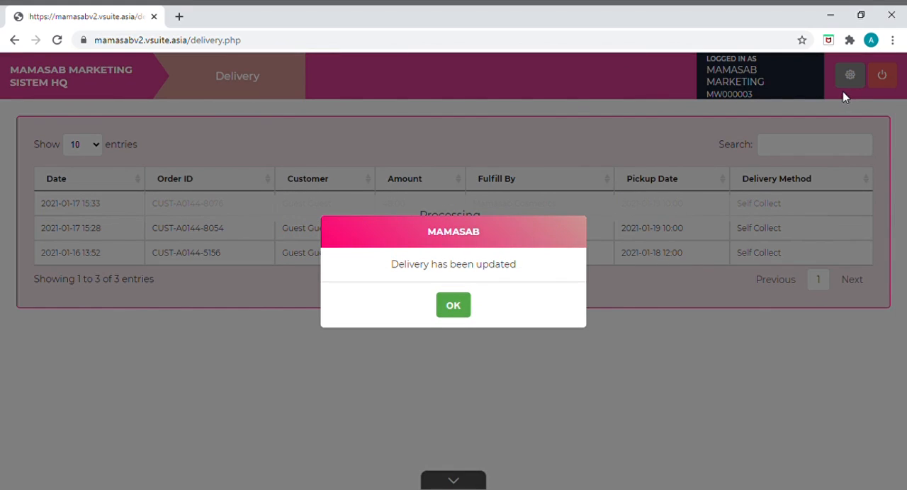
pyautogui.click(844, 93)
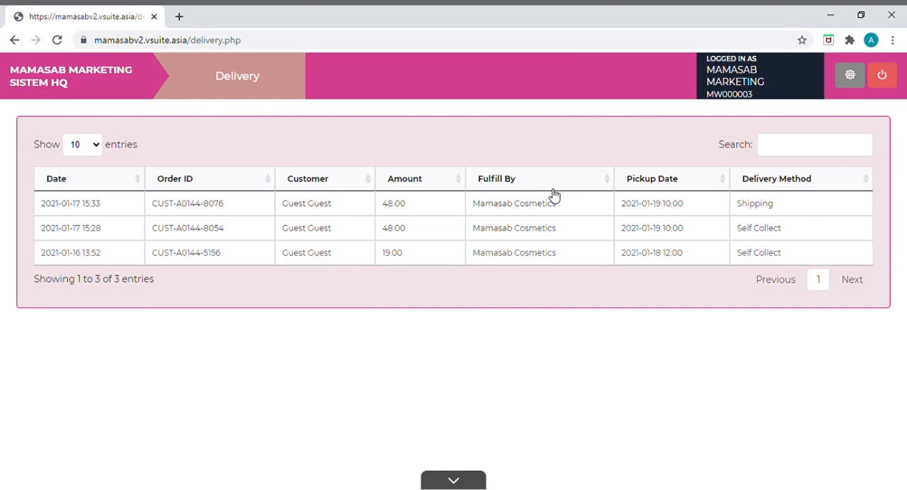
pyautogui.click(461, 485)
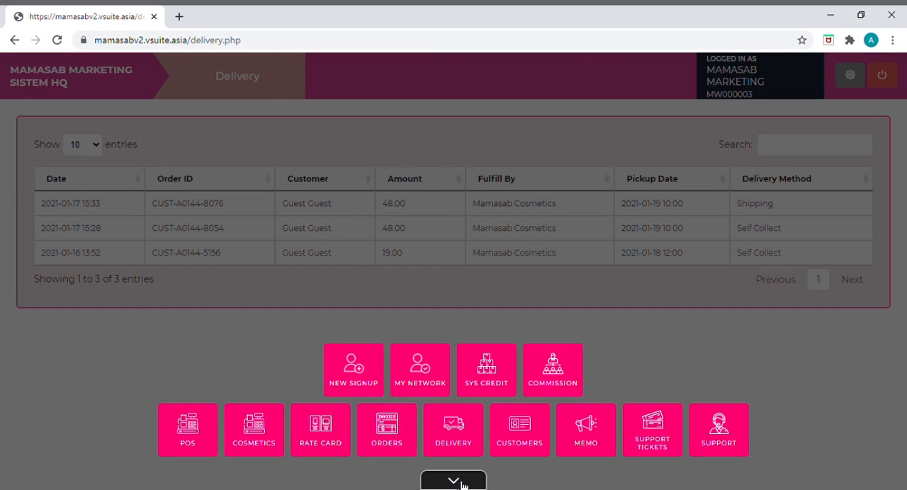
pyautogui.click(392, 442)
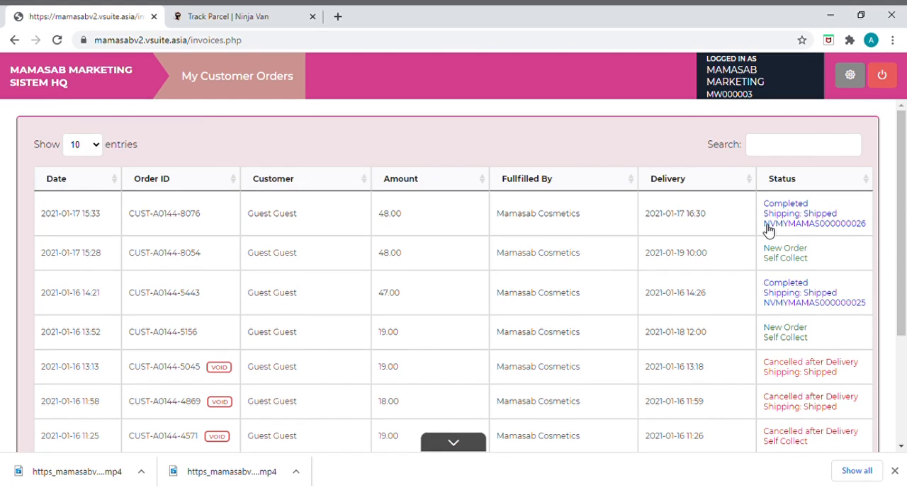
pyautogui.click(769, 228)
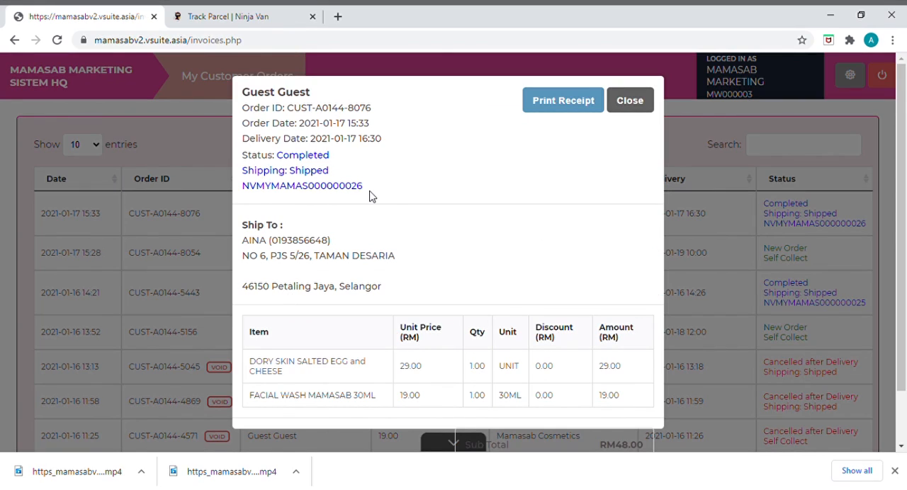
# Step: Copy the order's shipping tracking number and track the parcel on the Ninja Van tracking page
pyautogui.moveTo(369, 196); pyautogui.dragTo(227, 196)
pyautogui.hotkey('ctrl', 'c')
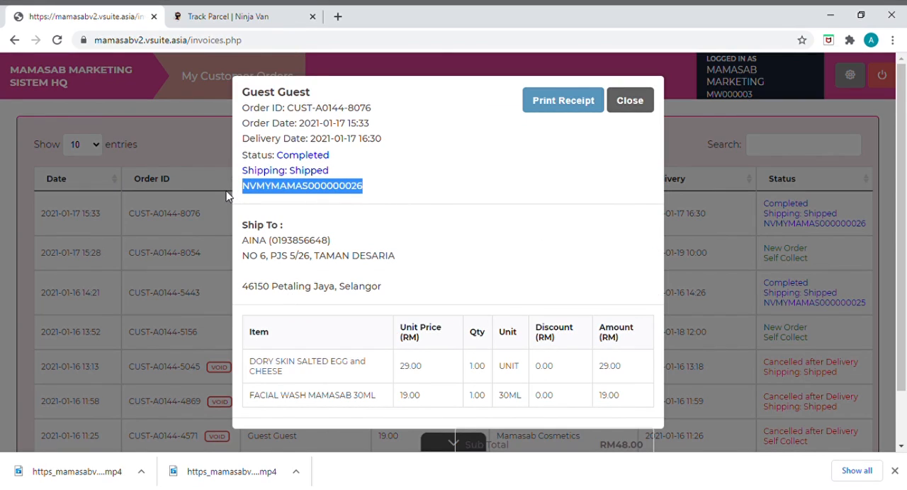
pyautogui.click(234, 21)
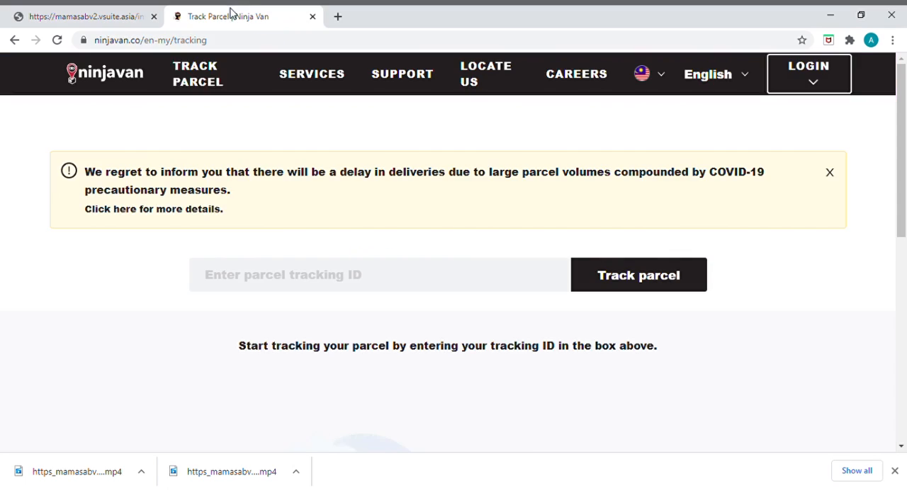
pyautogui.click(429, 282)
pyautogui.hotkey('ctrl', 'v')
pyautogui.click(600, 285)
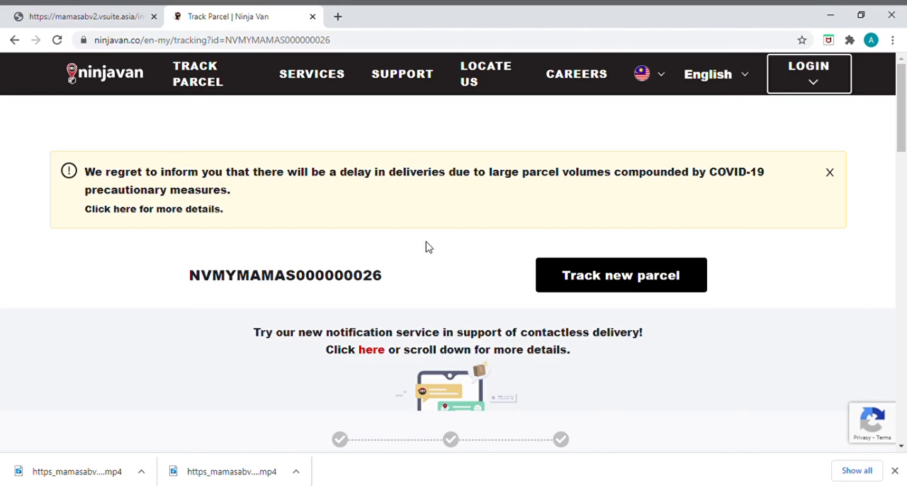
# Step: Return to the Mamasab system and review the System Credit transactions of the last 90 days
pyautogui.click(86, 17)
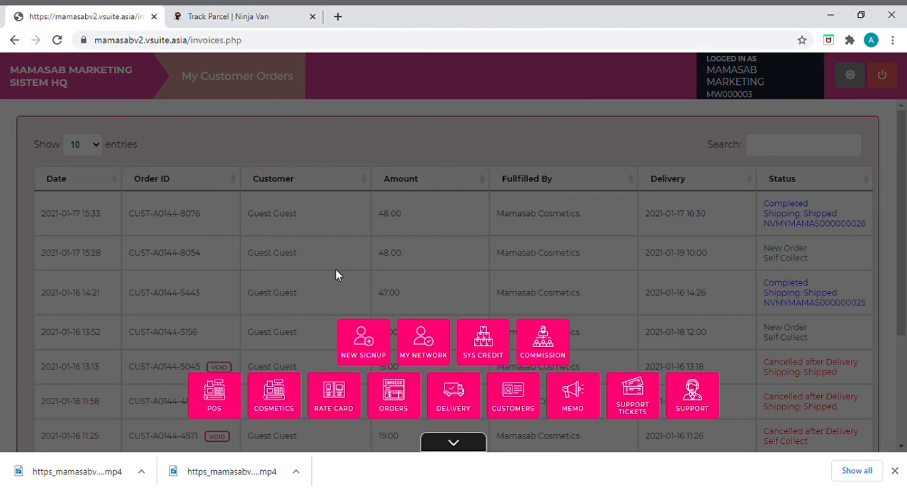
pyautogui.click(486, 344)
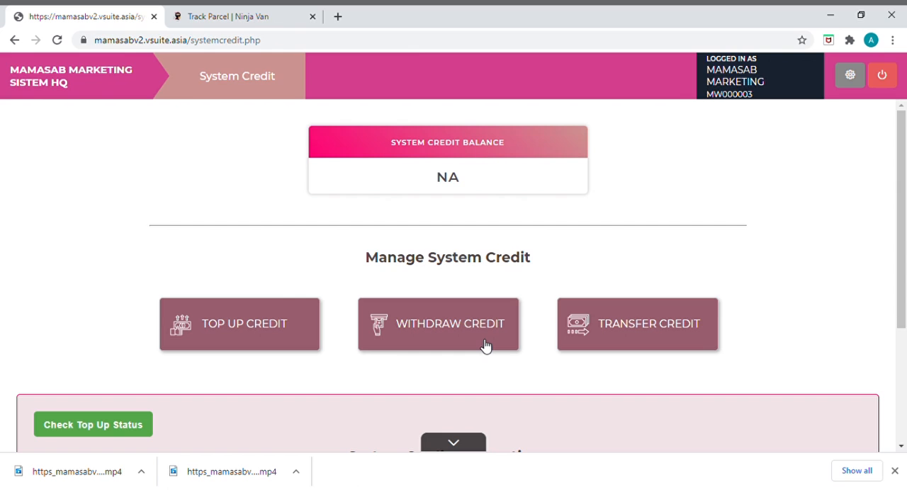
pyautogui.scroll(-4, 375, 282)
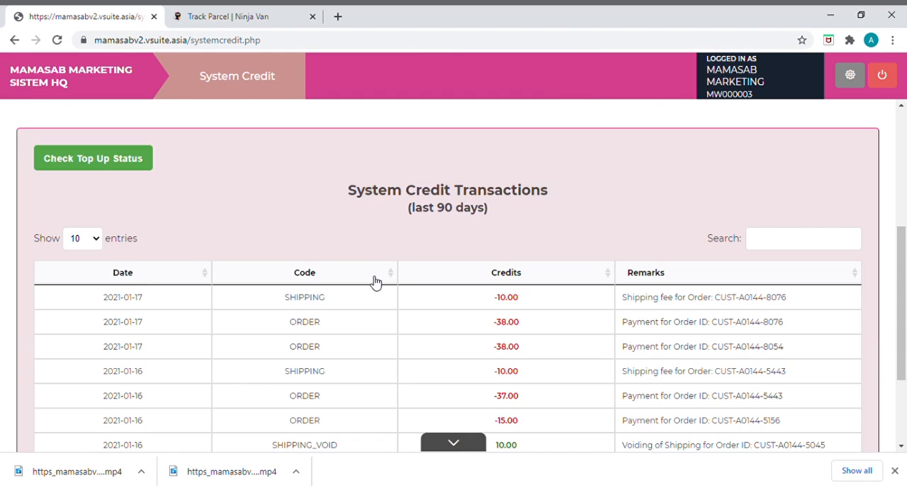